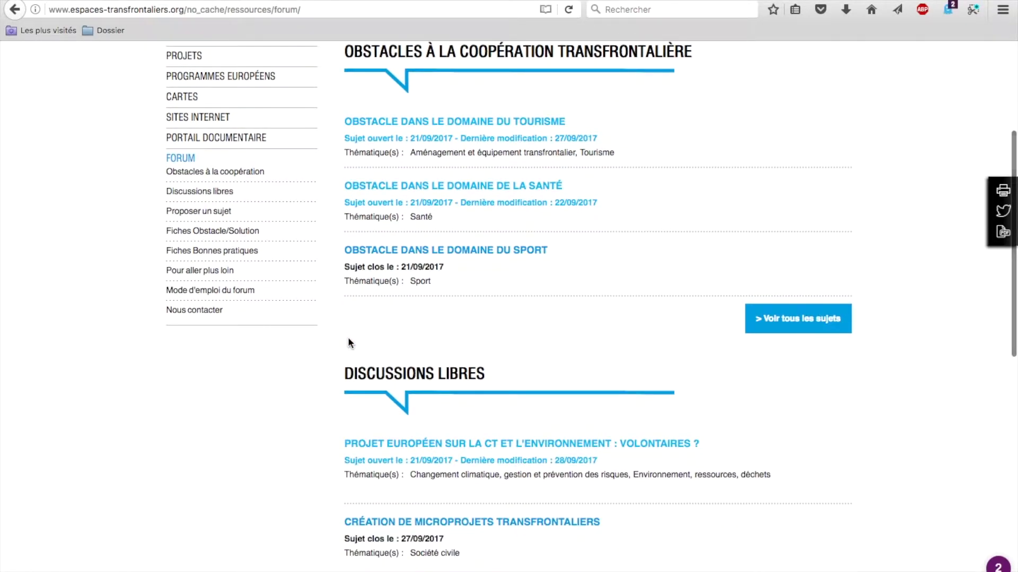
View the forum's Obstacles à la coopération and Discussions libres topic lists, and expand the filters of the free discussions
scroll(348, 342, "down", 2)
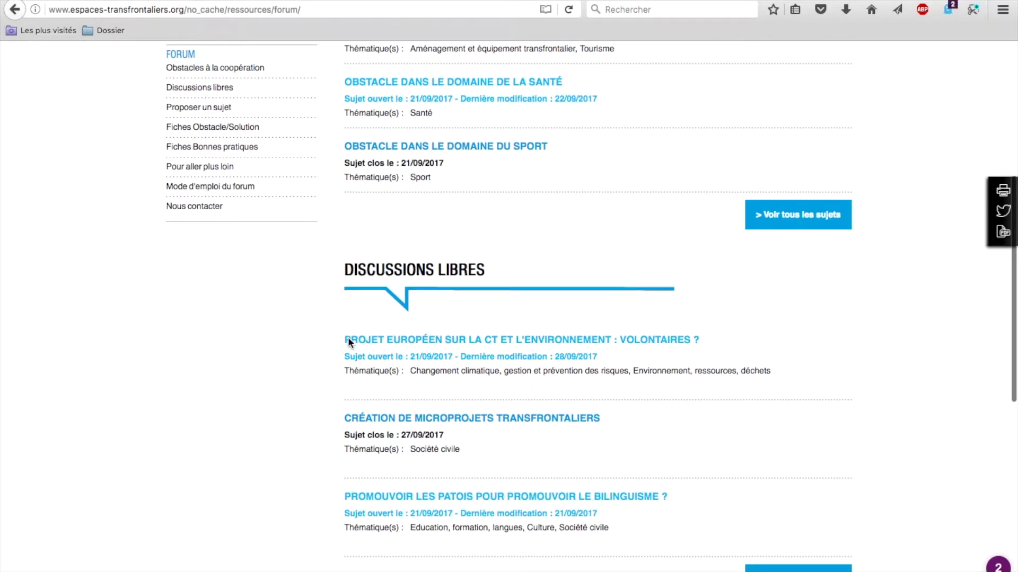
scroll(349, 342, "up", 2)
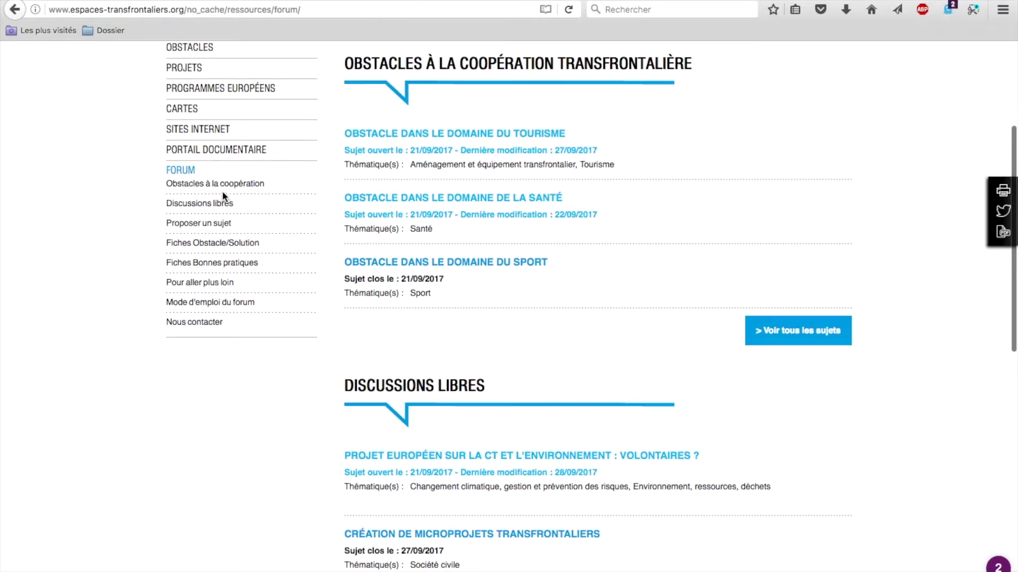
left_click(219, 189)
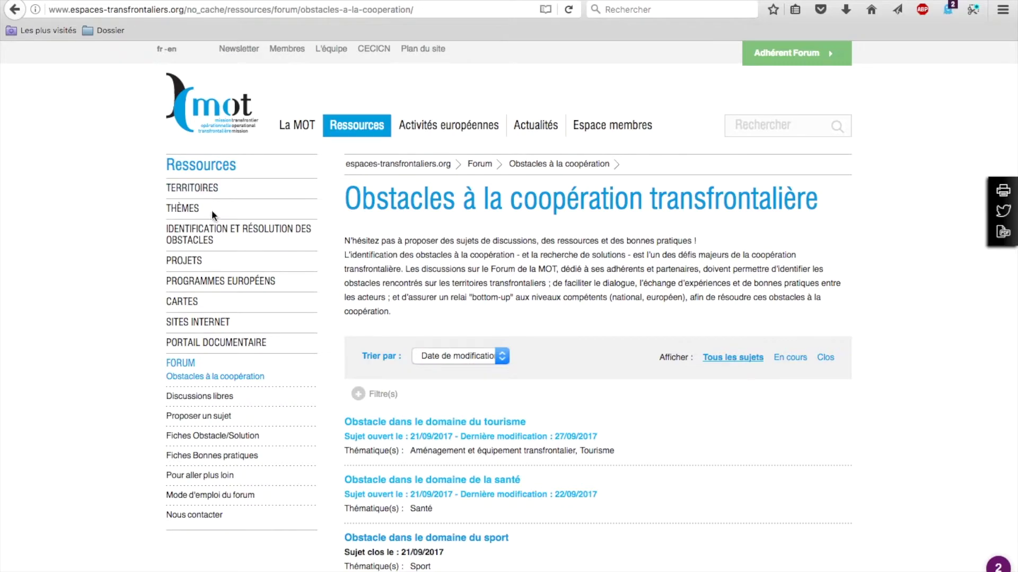
left_click(198, 398)
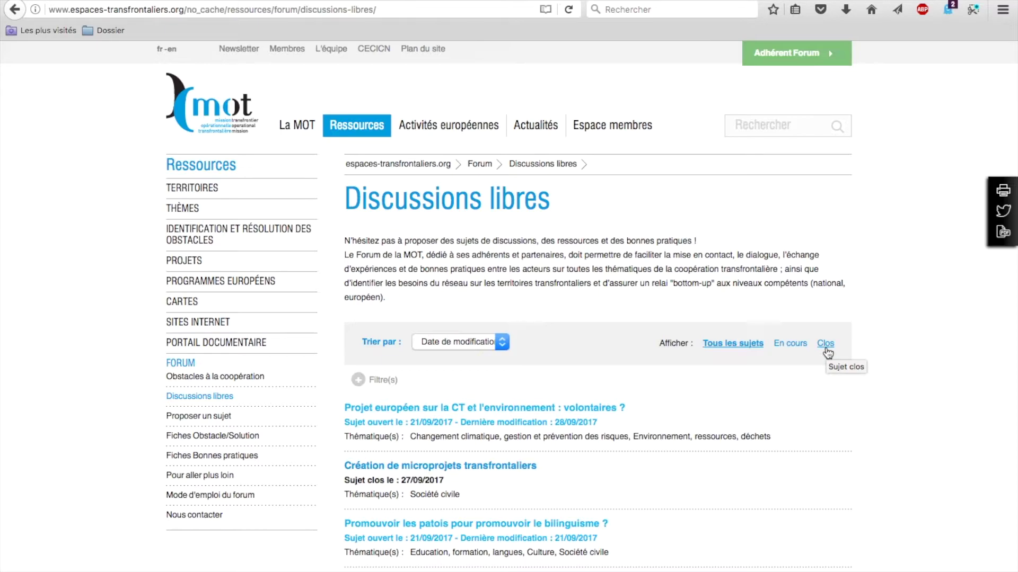
left_click(379, 380)
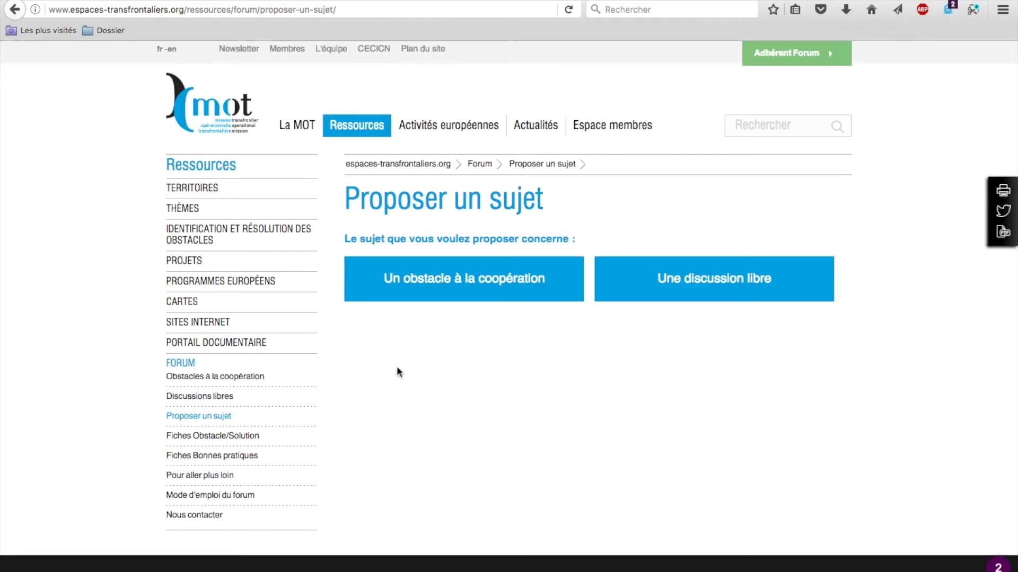
Start proposing a new free discussion topic and add France-Belgique to its concerned borders
left_click(651, 297)
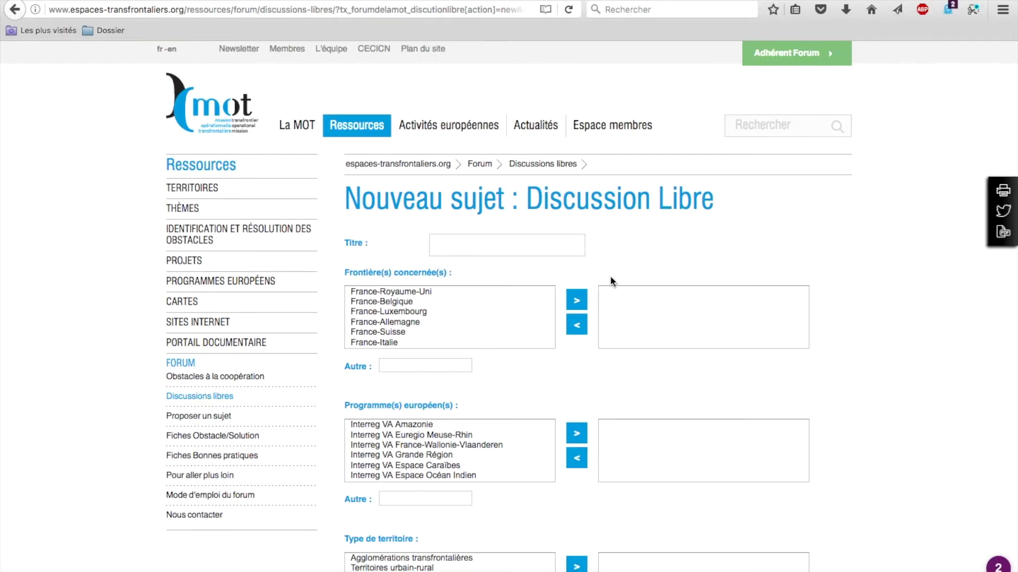
left_click(412, 303)
left_click(577, 300)
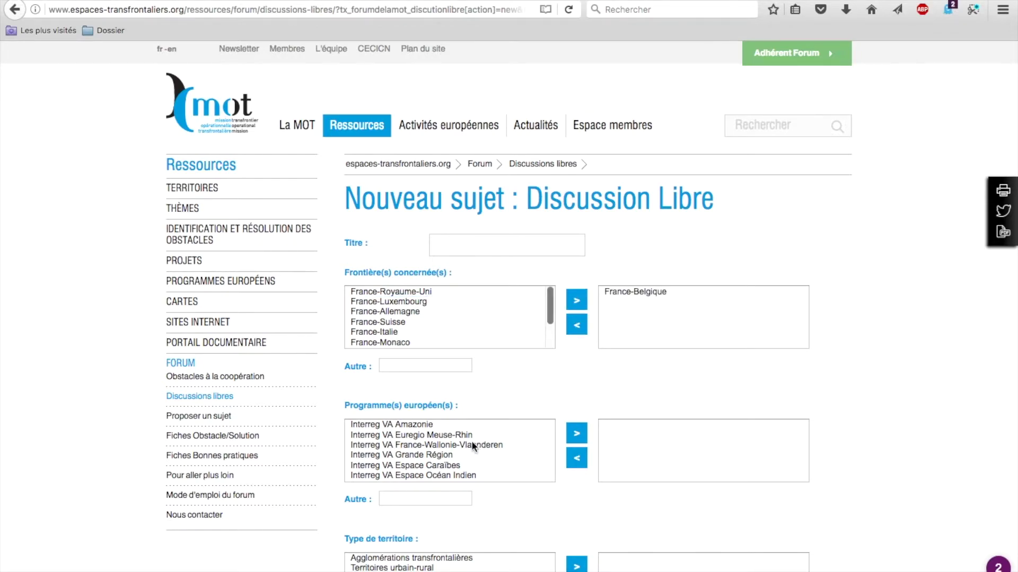
Add Interreg VA France-Wallonie-Vlaanderen and Interreg VA Grande Région to the topic's European programmes
left_click(457, 445)
left_click_drag(458, 448, 458, 455)
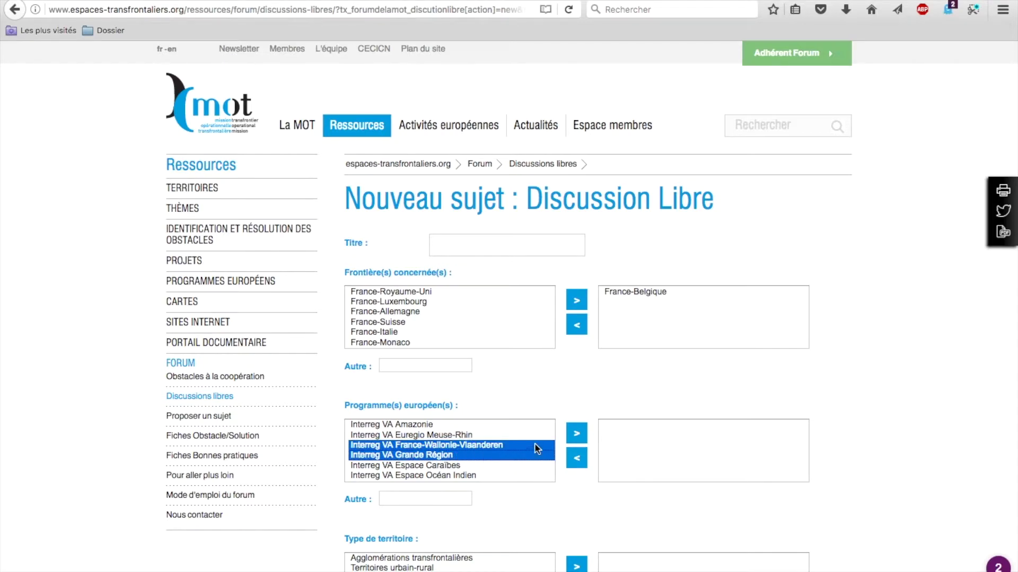
left_click(583, 433)
Examine the remaining fields of the free discussion form, including territory type, themes, message and resources
scroll(556, 518, "down", 5)
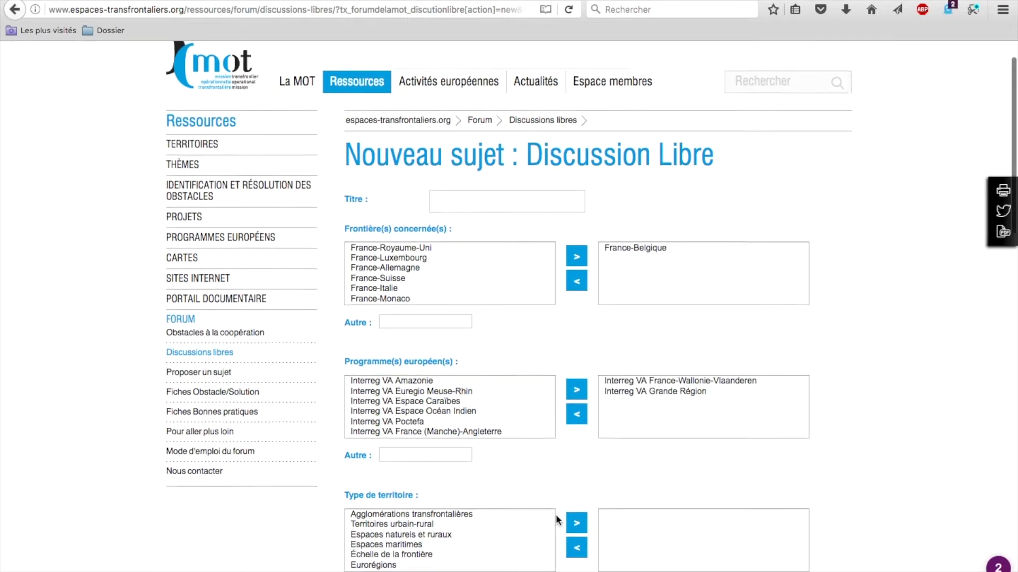
scroll(556, 517, "down", 3)
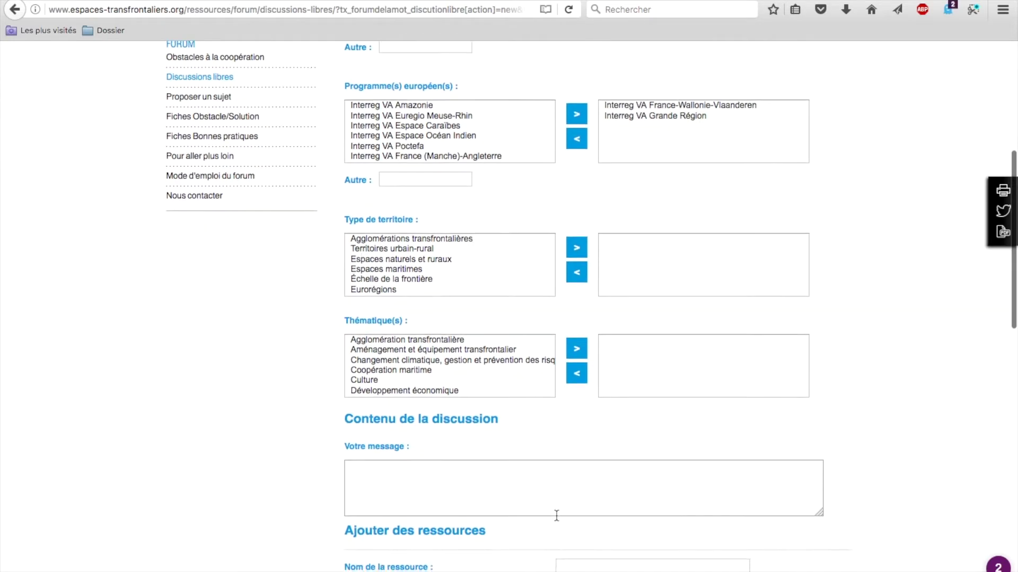
scroll(557, 518, "down", 1)
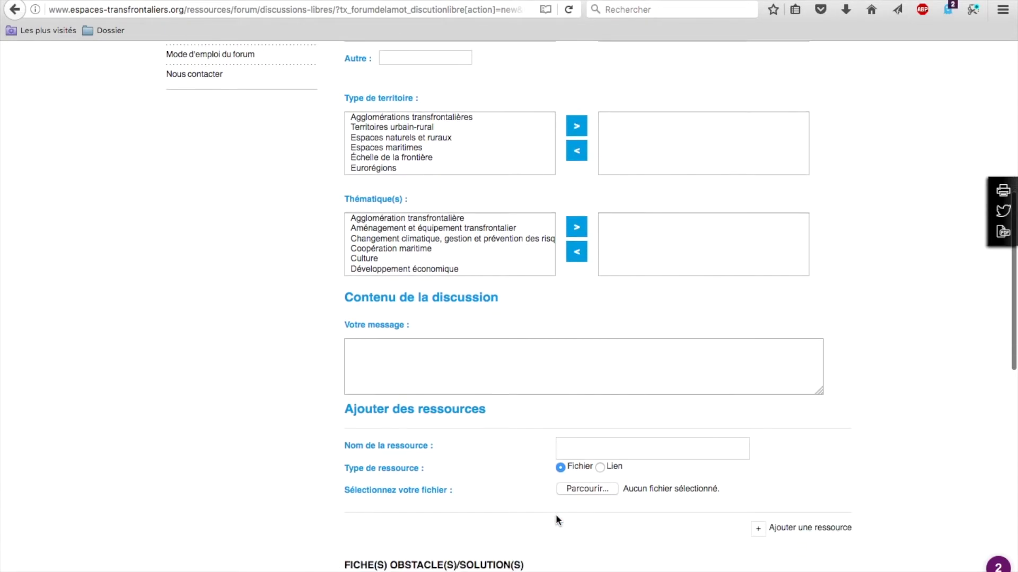
scroll(600, 517, "down", 5)
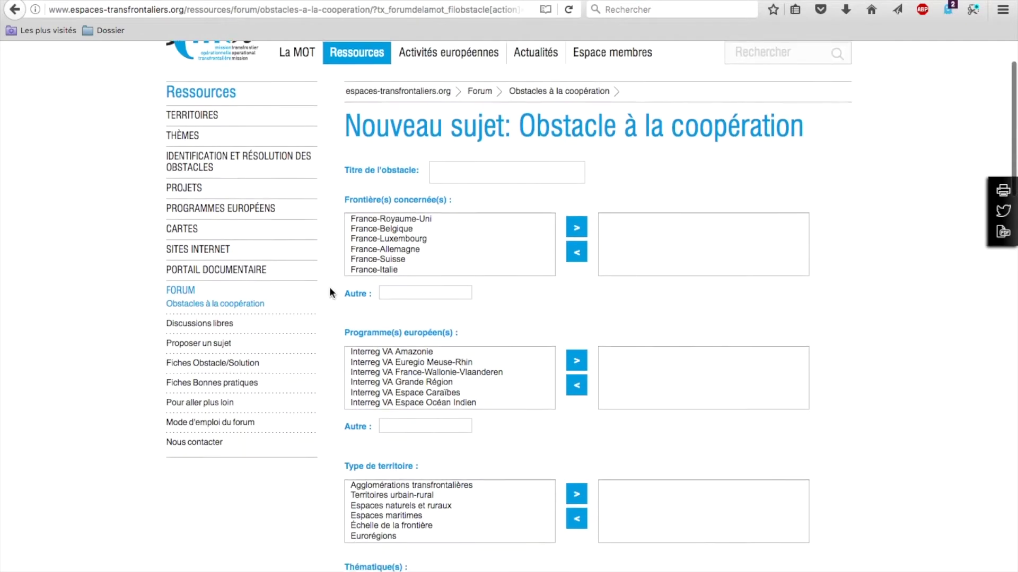
Examine the new cooperation obstacle form, from borders and programmes to the obstacle description and solution fields
scroll(330, 288, "down", 3)
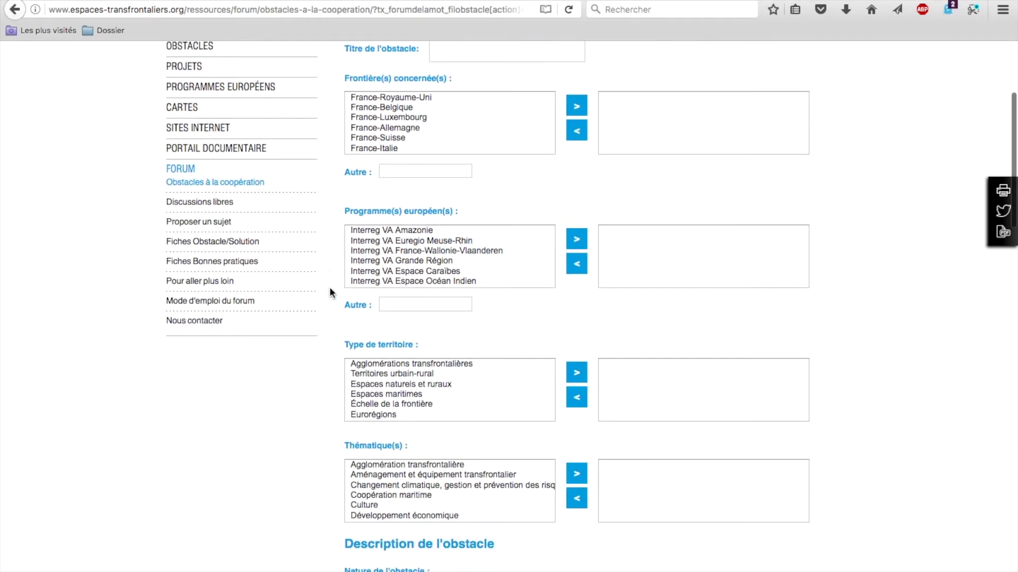
scroll(329, 287, "down", 5)
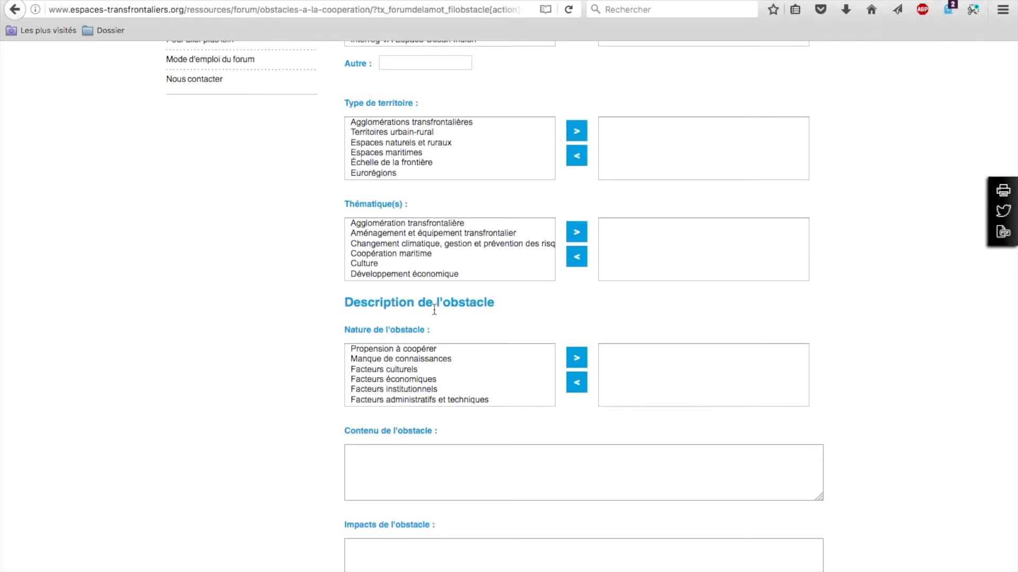
scroll(327, 394, "down", 1)
scroll(327, 397, "down", 7)
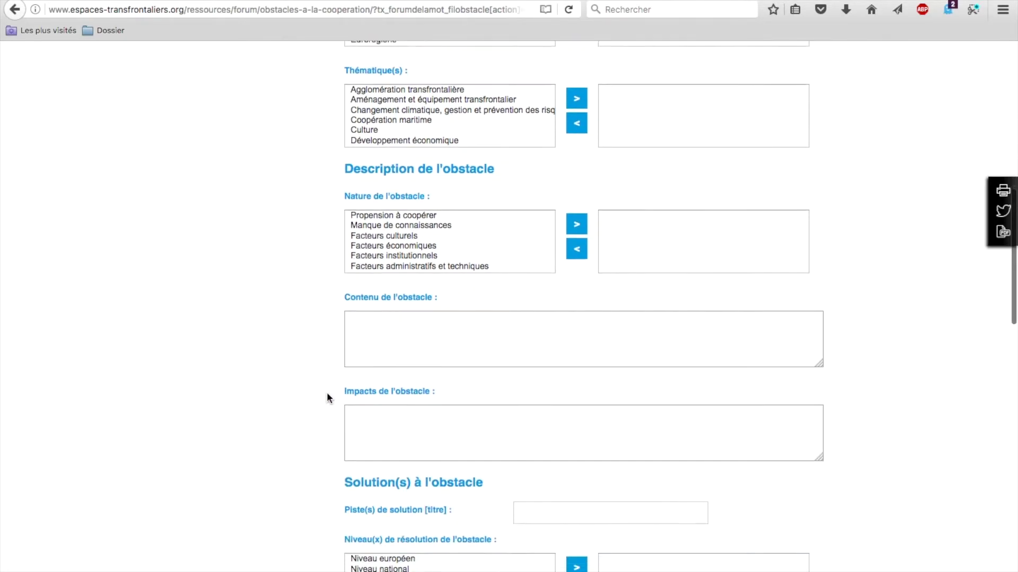
scroll(326, 398, "down", 6)
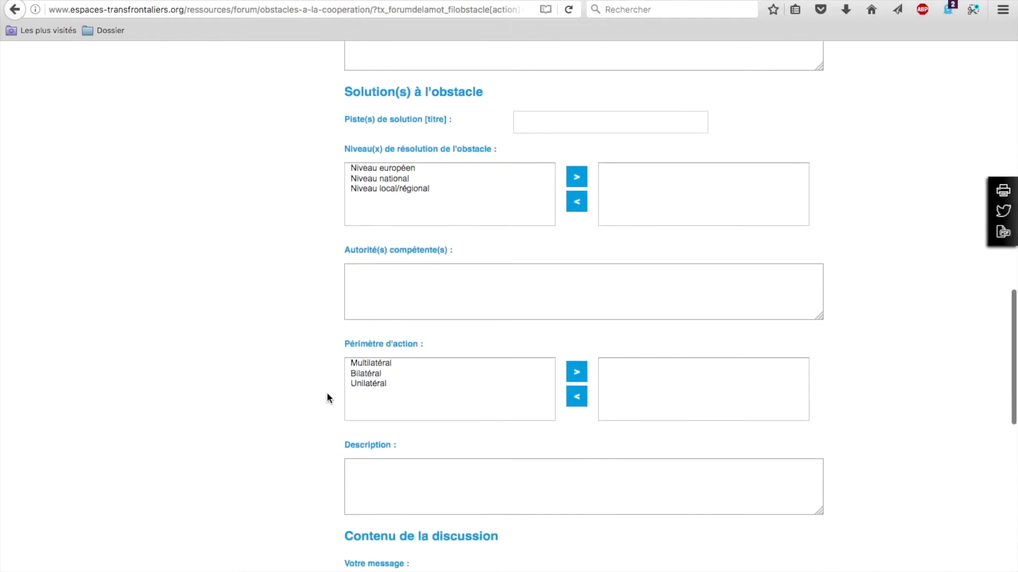
scroll(326, 397, "up", 2)
scroll(327, 393, "up", 12)
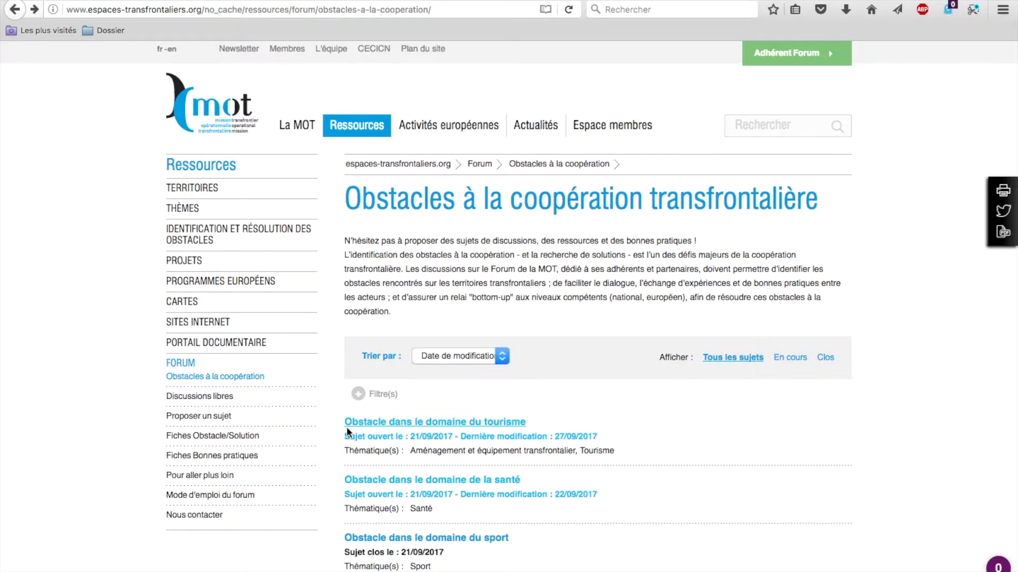
Open the topic "Obstacle dans le domaine du tourisme" and expand the replies to its first comment
left_click(434, 423)
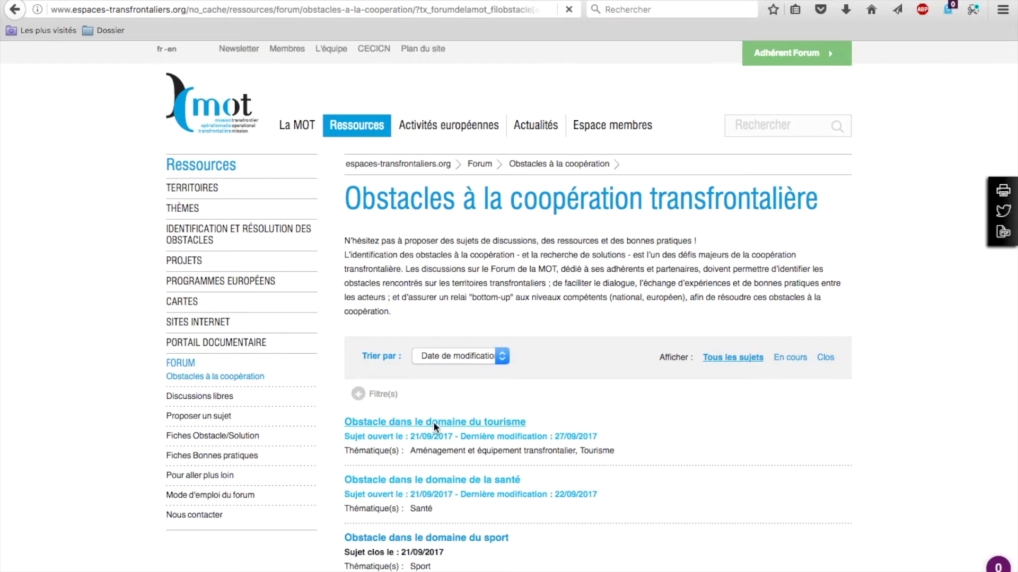
scroll(566, 481, "down", 5)
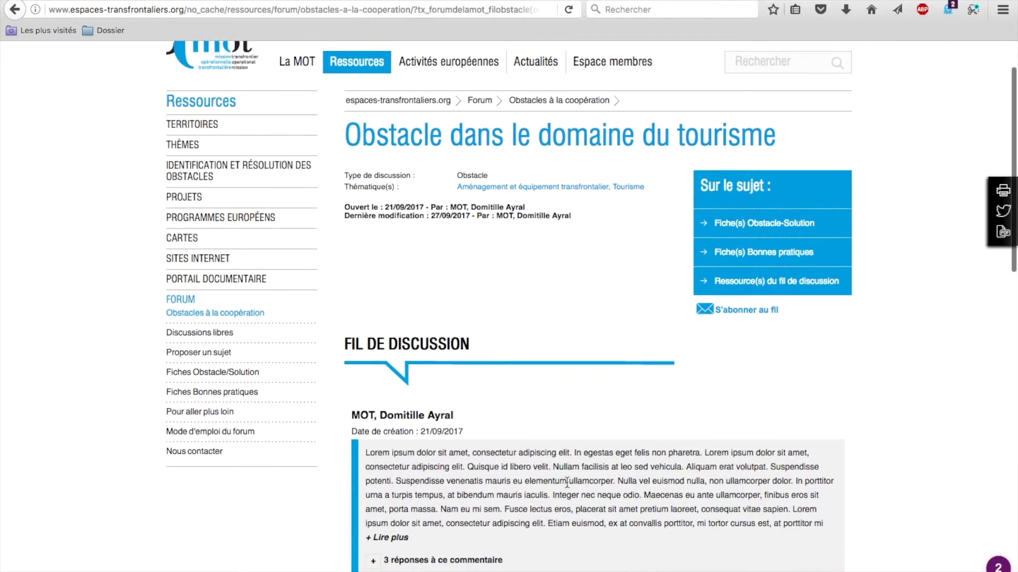
left_click(466, 447)
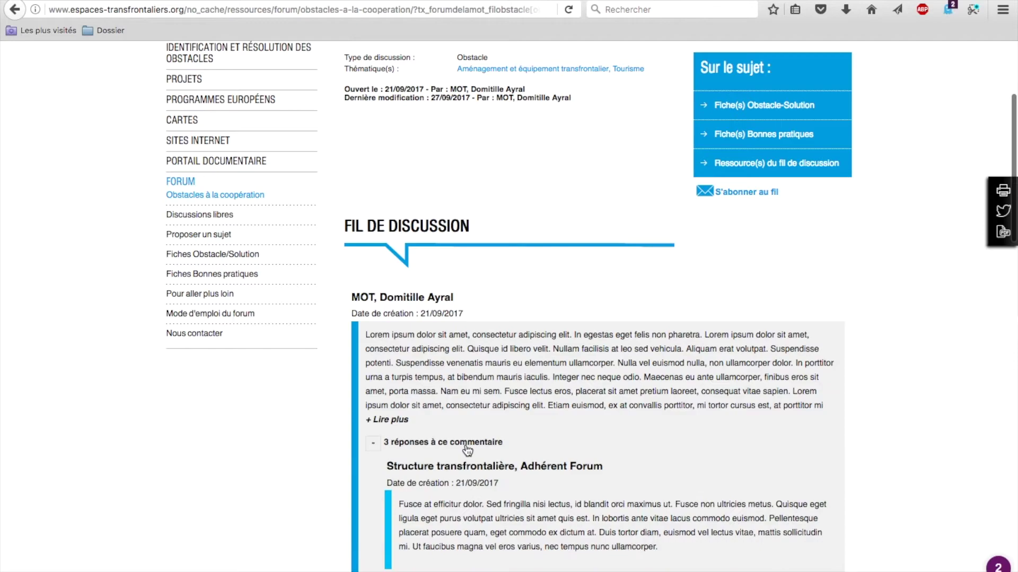
scroll(749, 536, "down", 10)
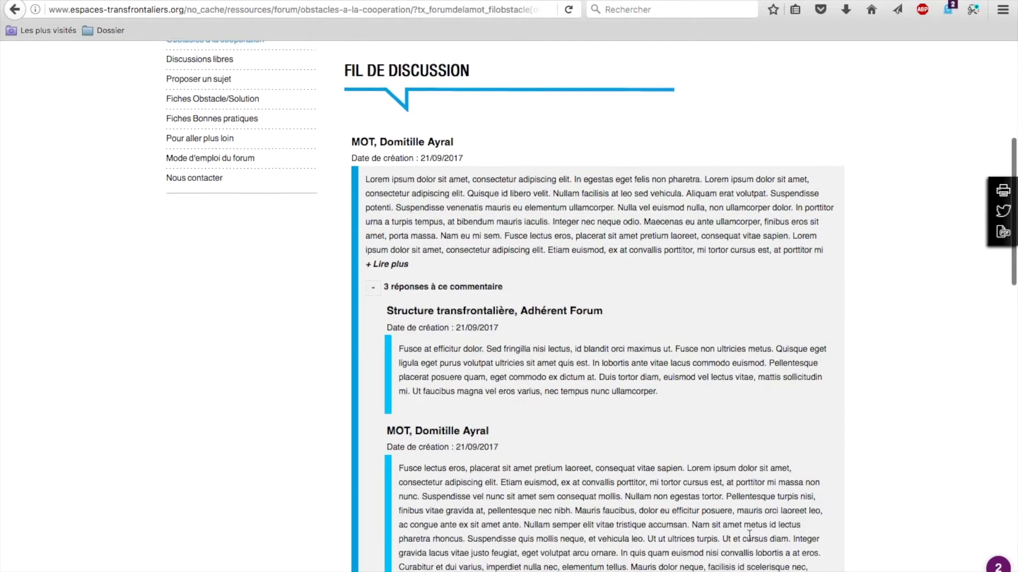
Read the rest of the tourism discussion and open a reply to the general thread
scroll(749, 538, "down", 3)
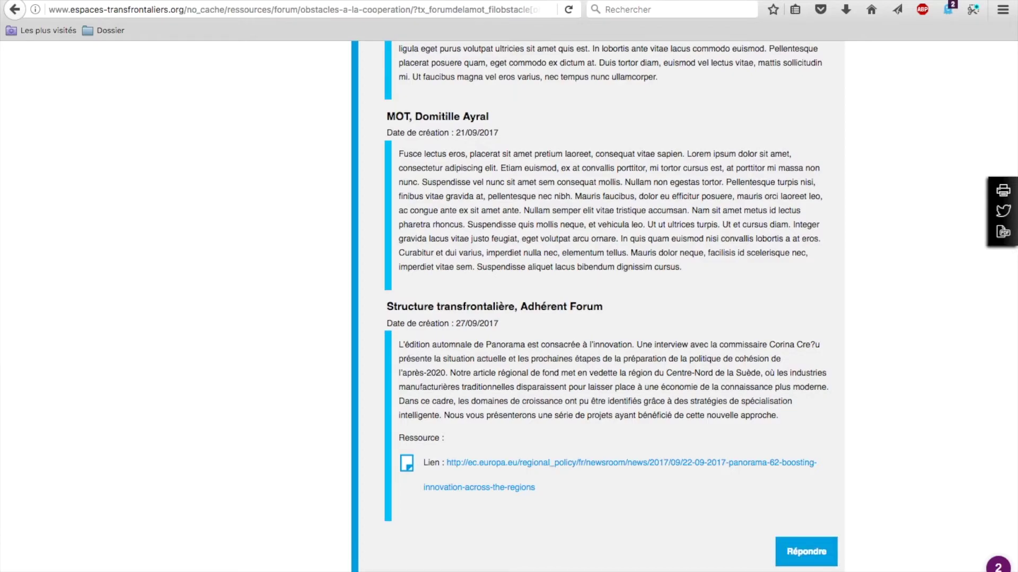
scroll(807, 555, "down", 10)
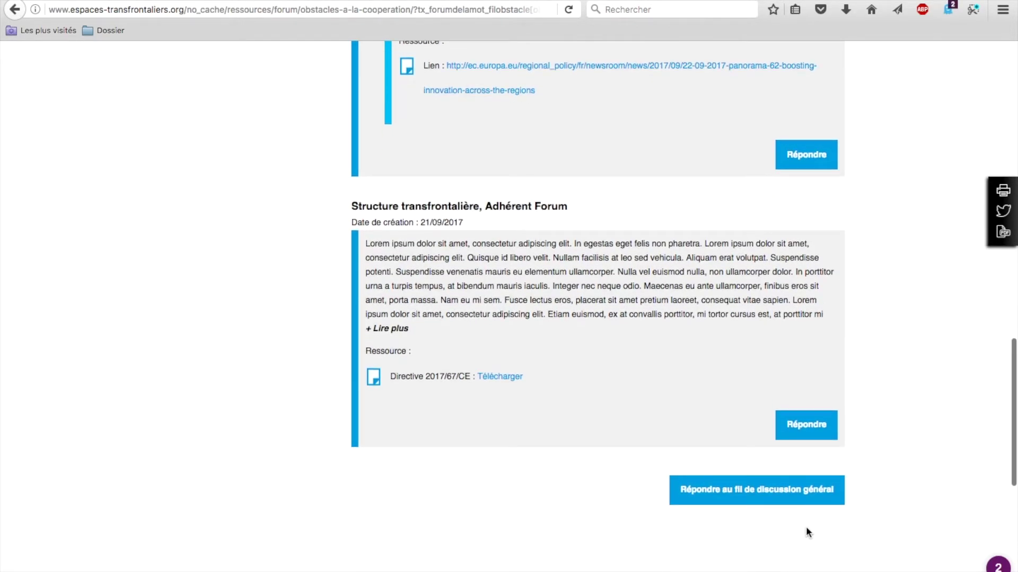
left_click(782, 493)
scroll(888, 442, "up", 10)
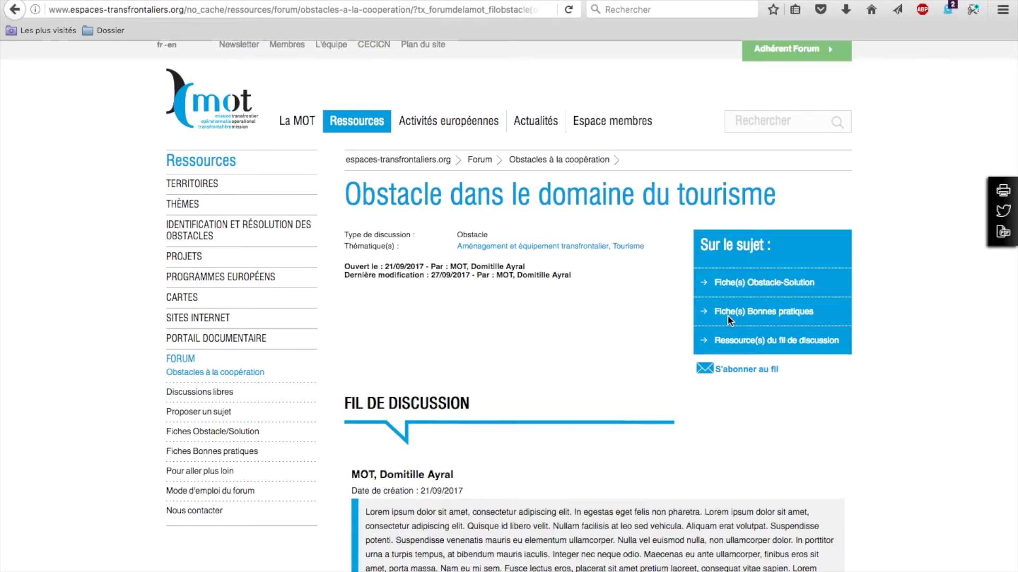
Open the tourism thread's resources and start adding a resource of type Lien, opening its category choices
left_click(729, 343)
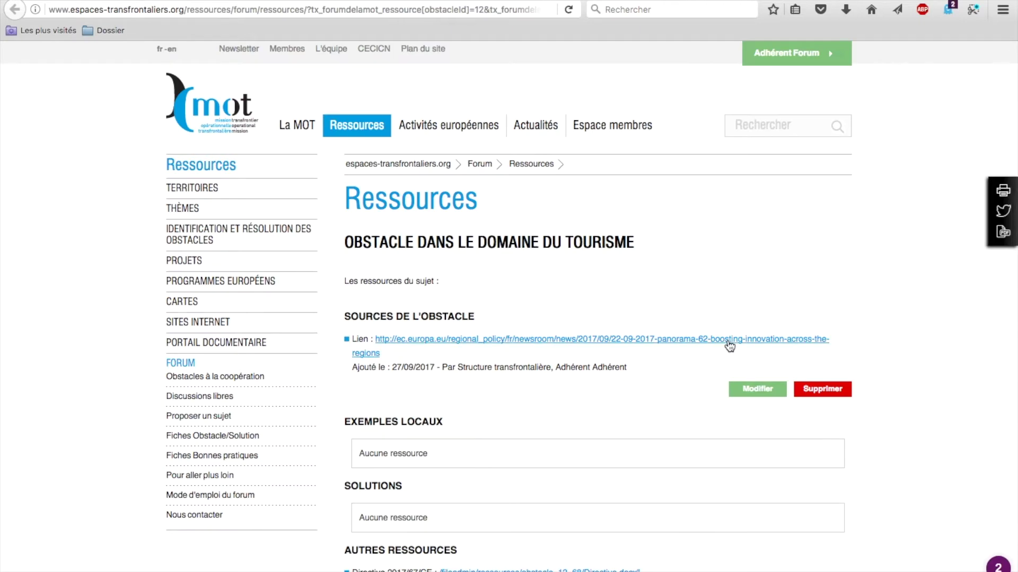
scroll(882, 434, "down", 3)
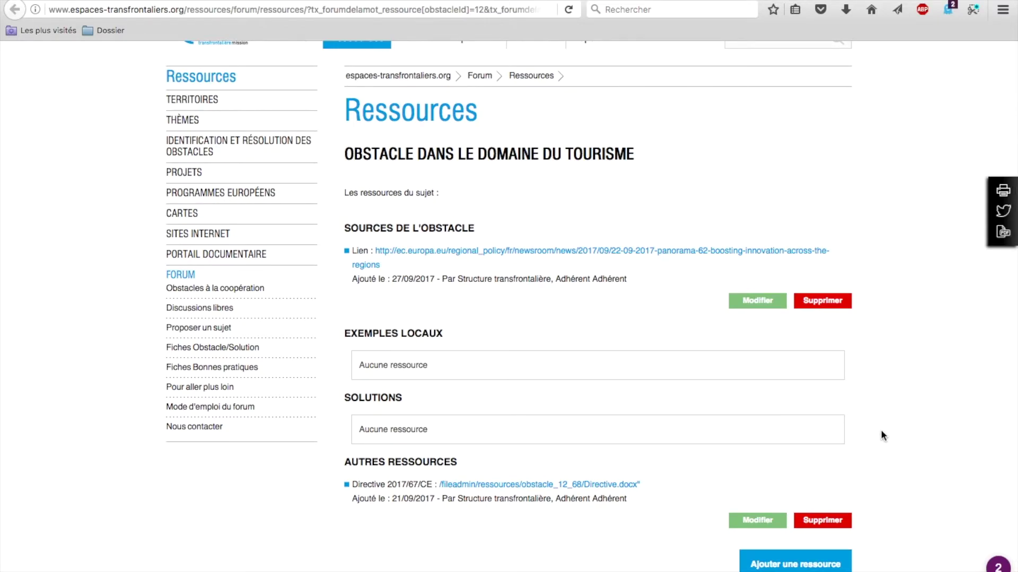
left_click(795, 564)
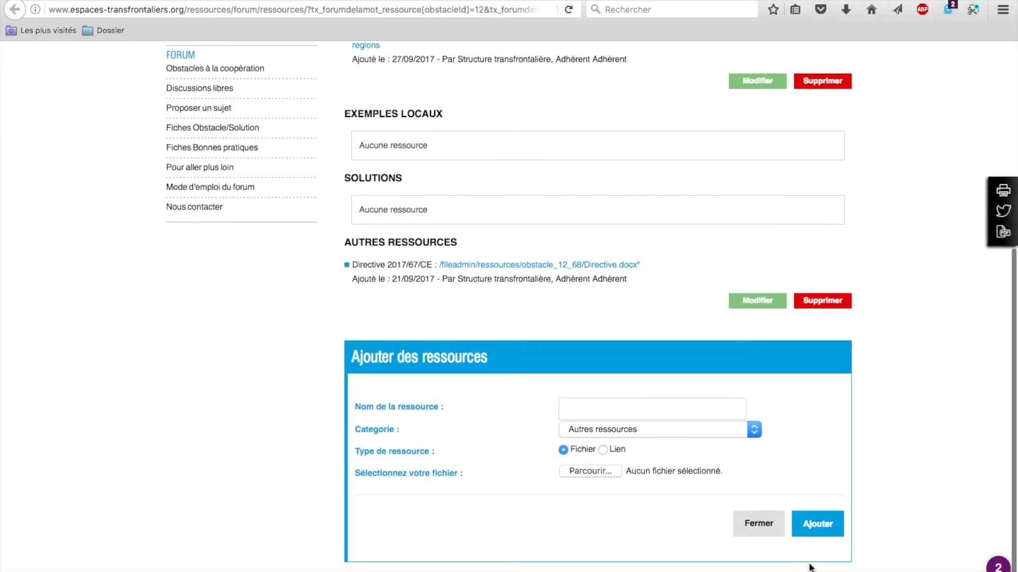
left_click(603, 449)
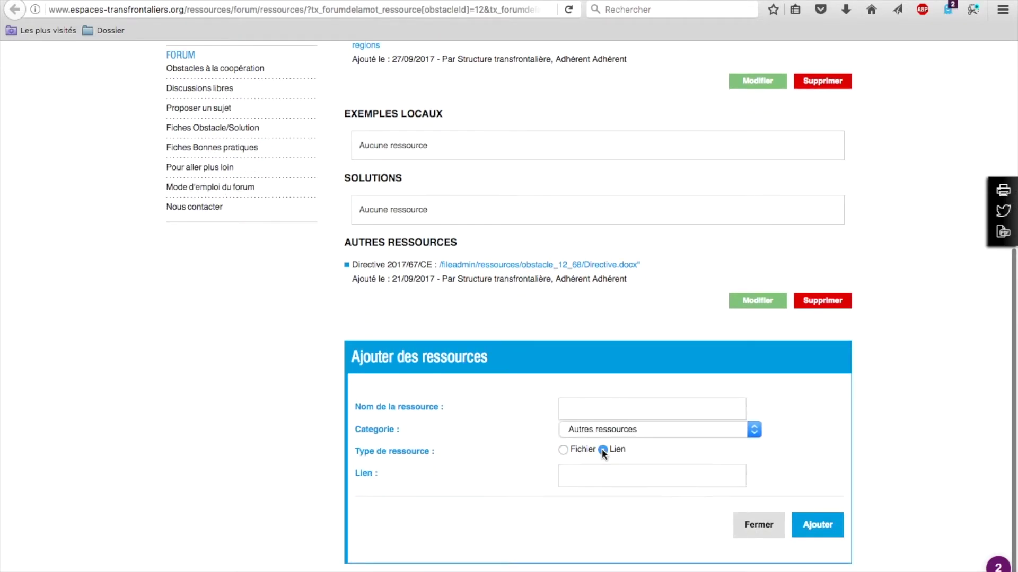
left_click(754, 431)
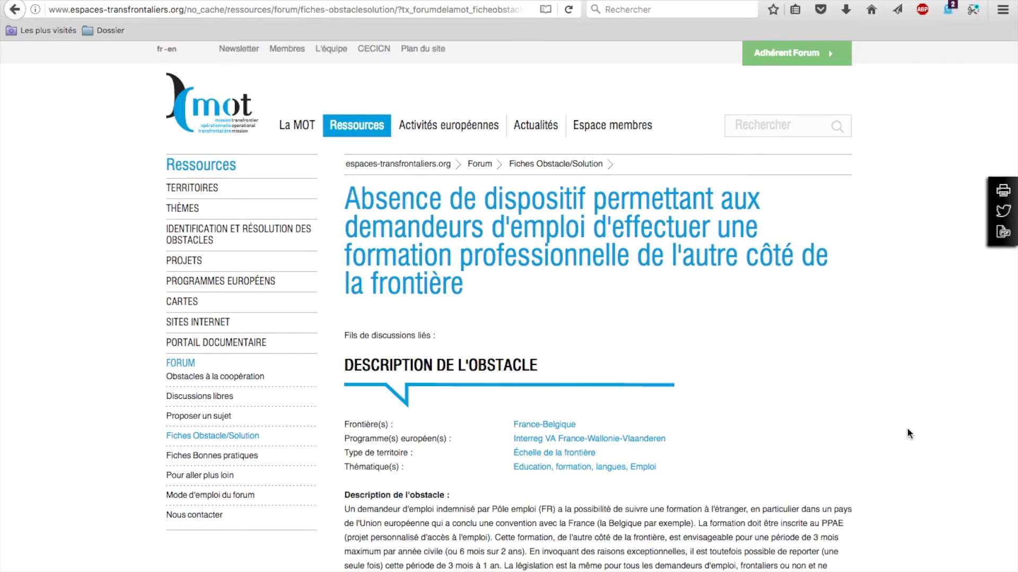
Examine the concrete cases, solutions and linked resources of the obstacle/solution sheet on cross-border vocational training for job seekers
scroll(908, 427, "down", 5)
scroll(907, 432, "down", 6)
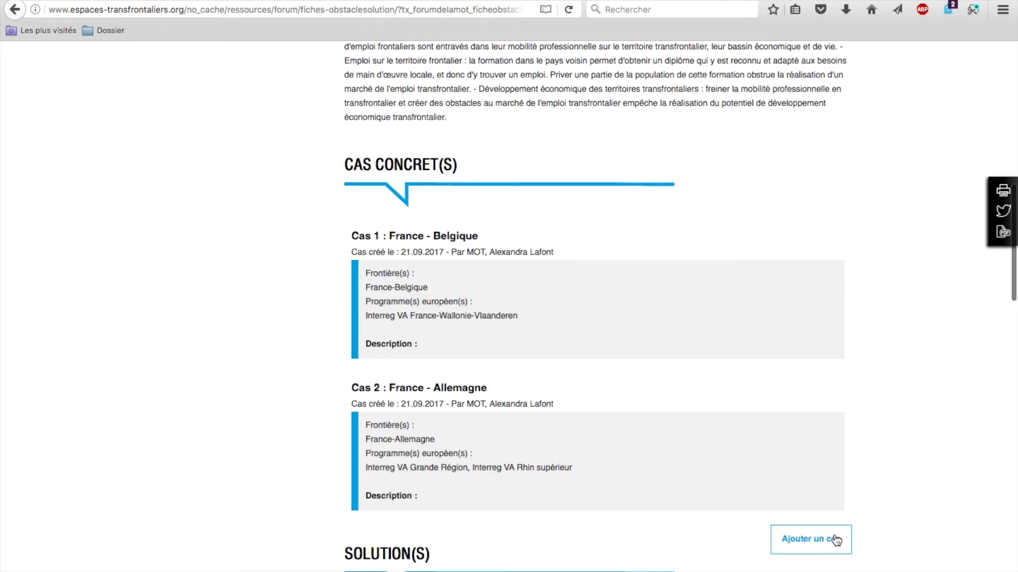
scroll(870, 559, "down", 8)
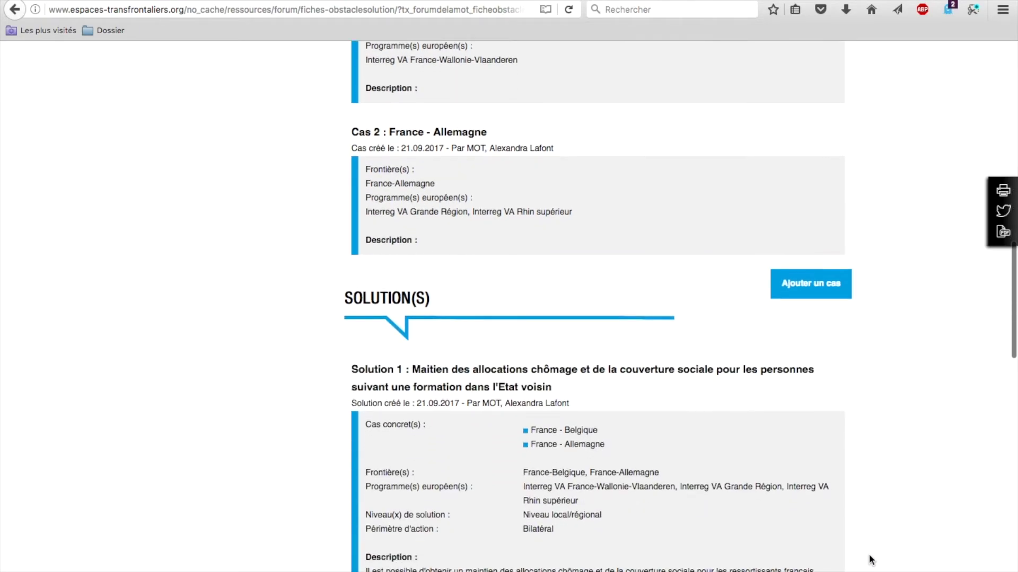
scroll(871, 560, "down", 4)
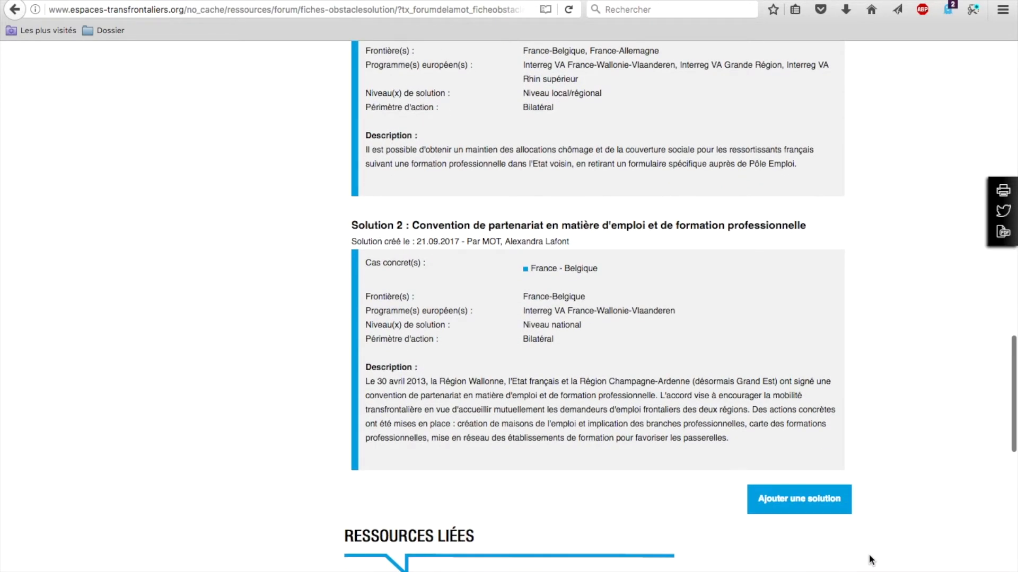
scroll(826, 566, "down", 5)
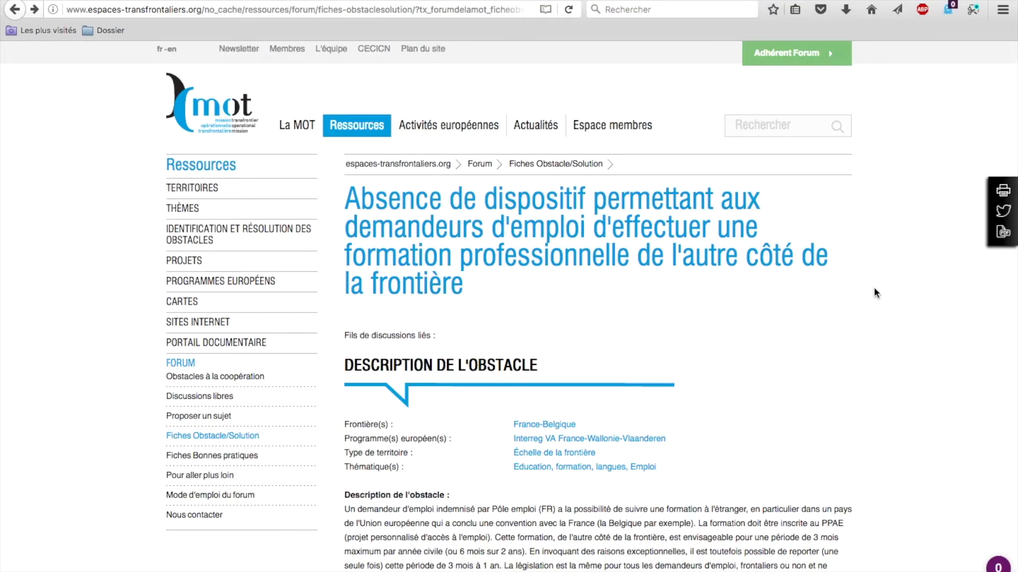
Open the account profile and go to its notification settings
mouse_move(795, 59)
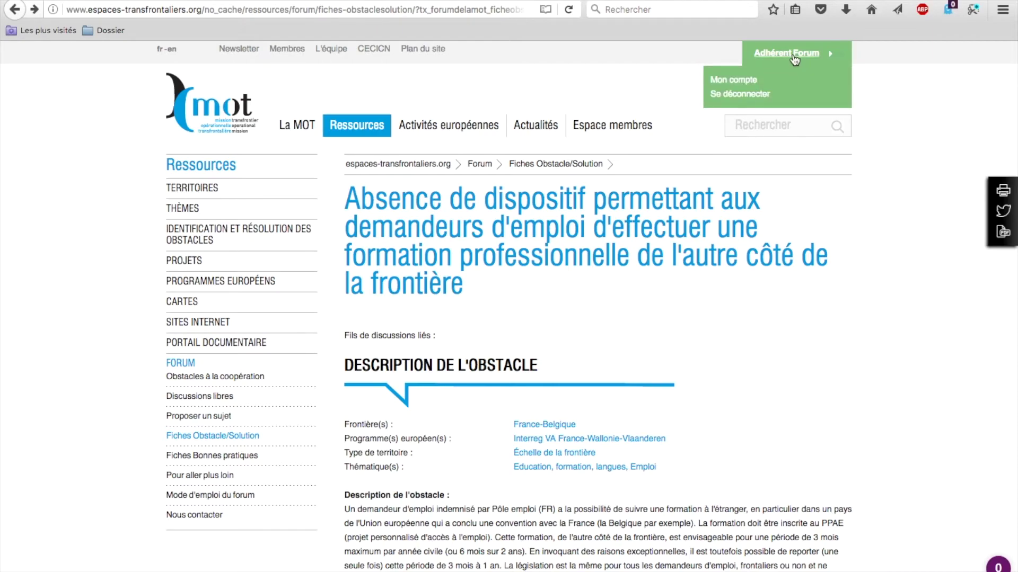
left_click(731, 84)
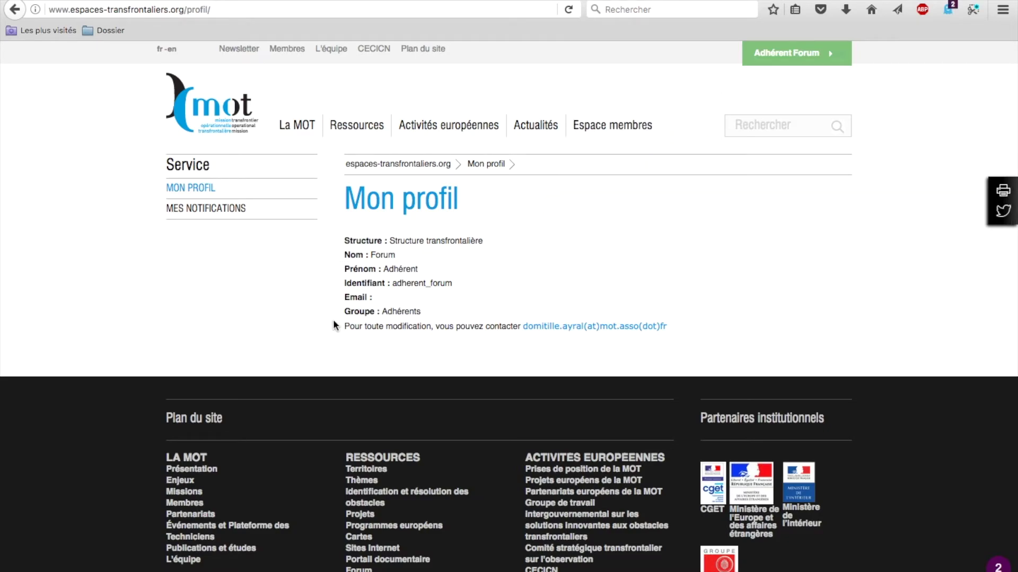
left_click(224, 210)
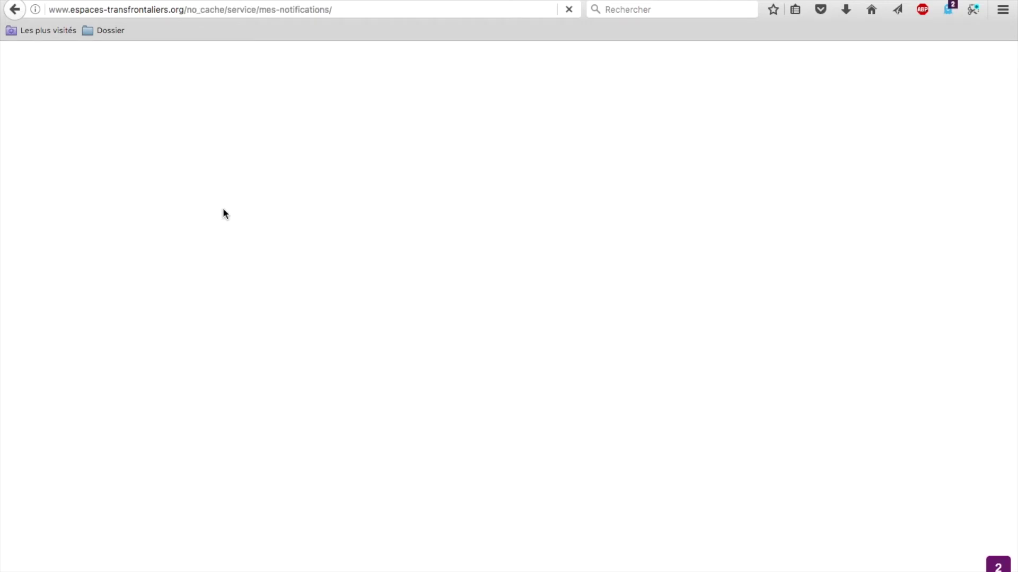
Enable notifications for newly created Obstacle threads and display the criteria for filtering notifications
left_click(349, 298)
left_click(438, 327)
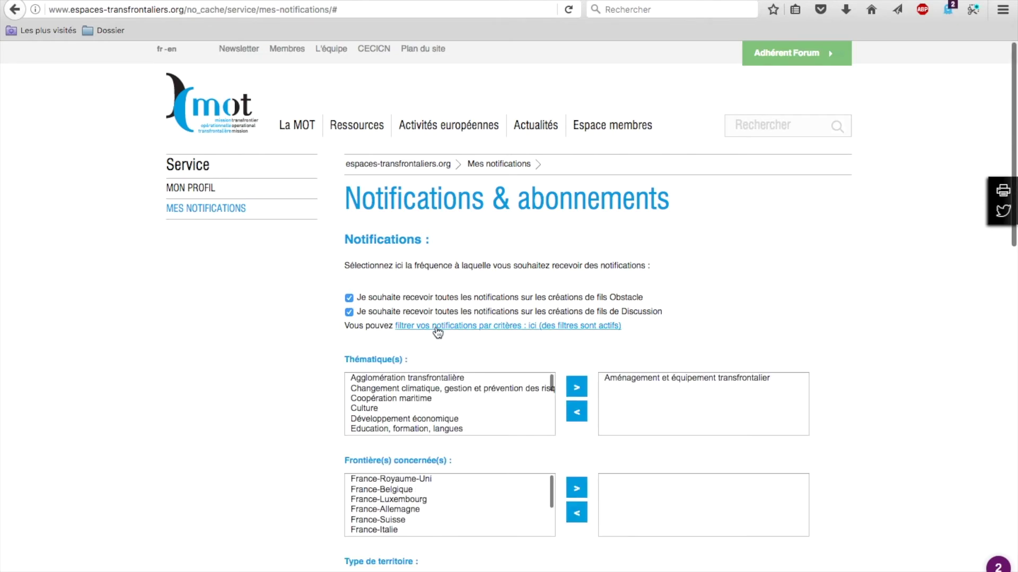
scroll(522, 503, "down", 3)
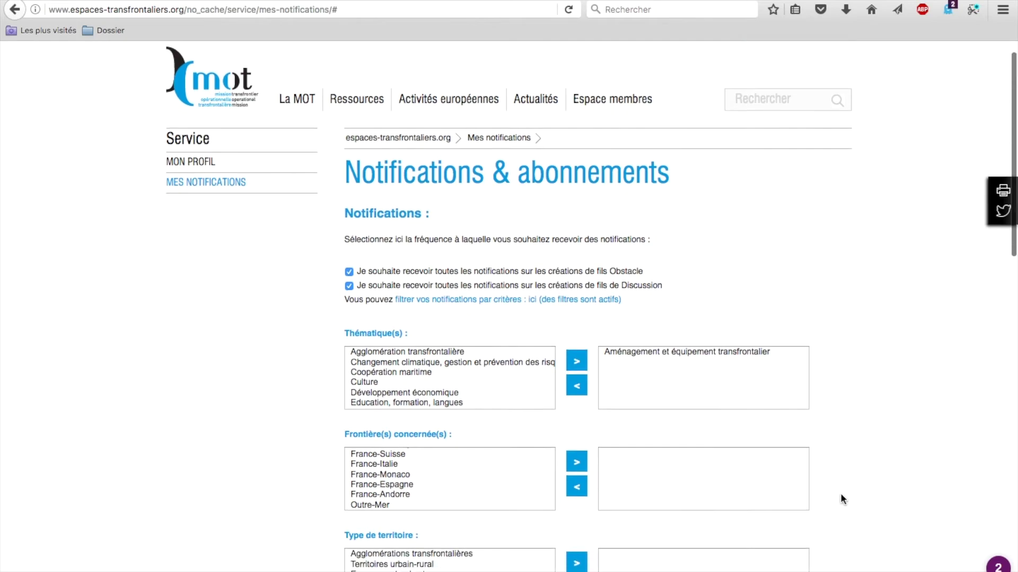
Examine the territory type filter, the notification frequency options and the lists of subscribed threads
scroll(842, 495, "down", 5)
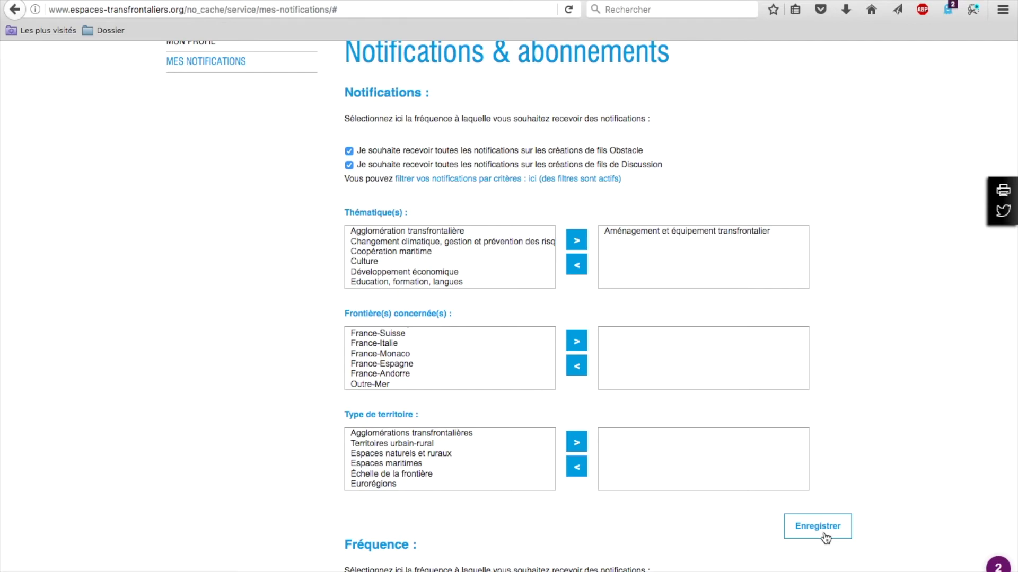
scroll(829, 550, "down", 5)
scroll(830, 554, "down", 5)
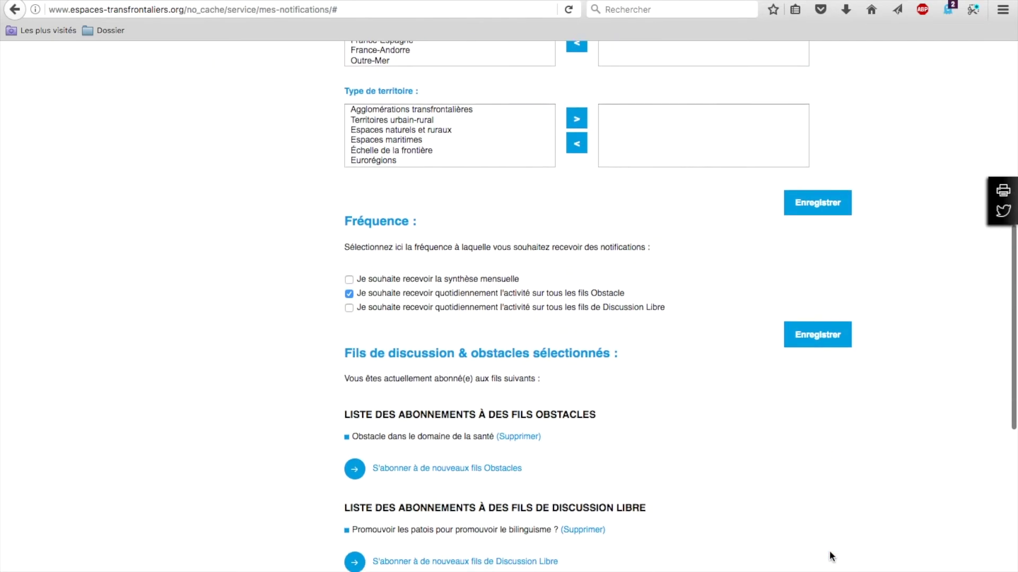